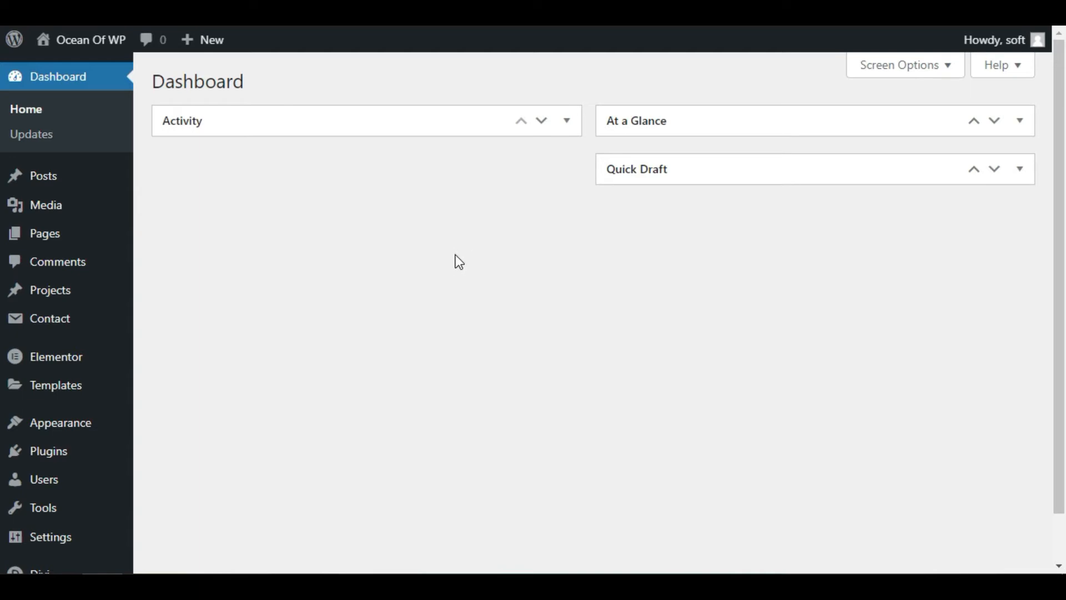
# Find the Battle Suit for Divi plugin in the plugin directory, then install and activate it
pyautogui.moveTo(50, 457)
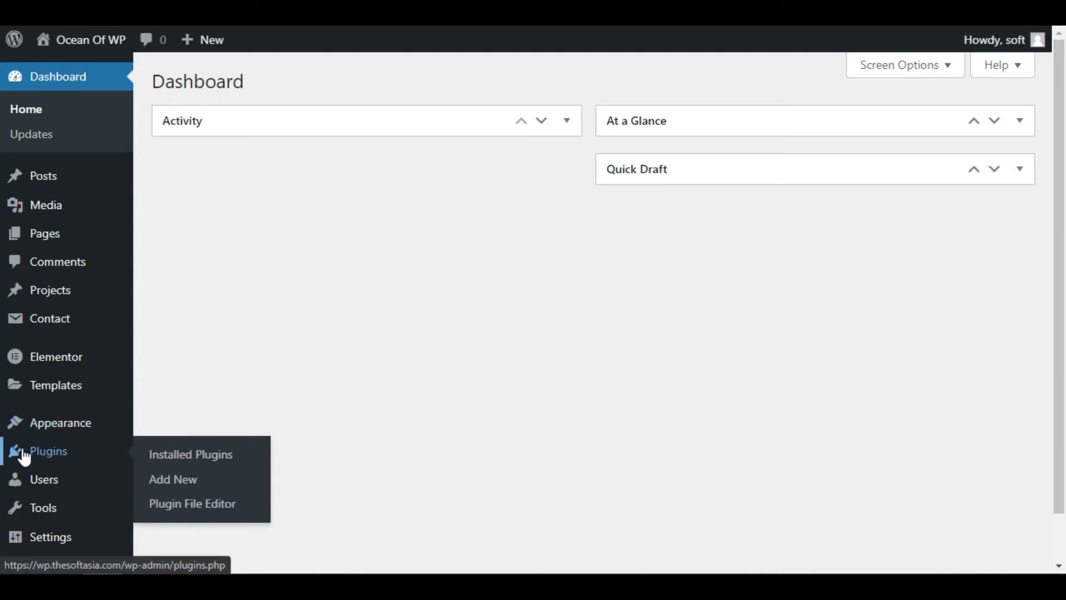
pyautogui.click(206, 480)
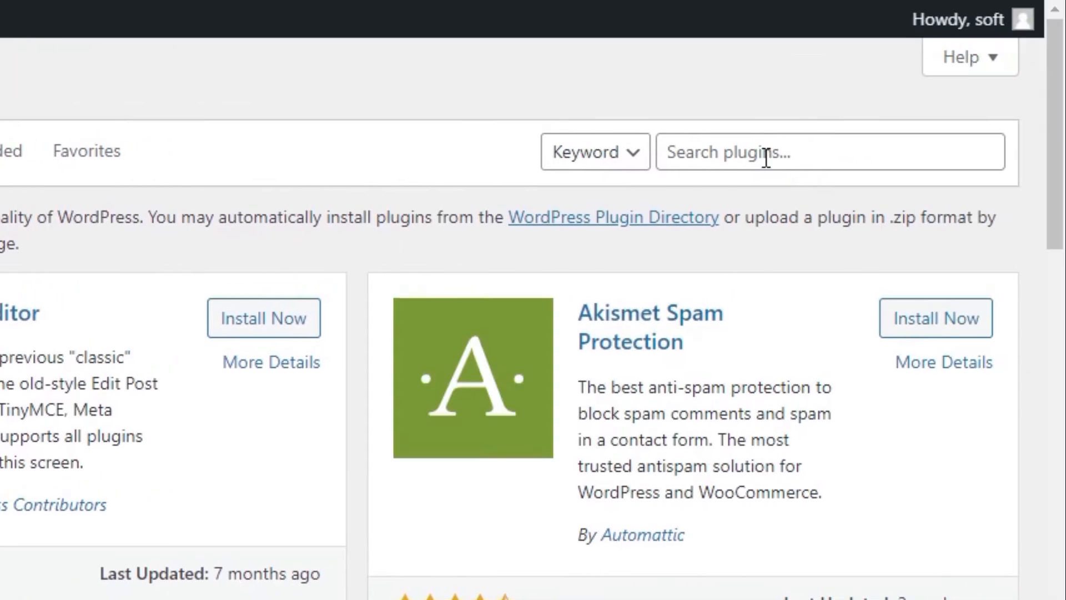
pyautogui.click(917, 97)
pyautogui.write('Battle Suit for Divi')
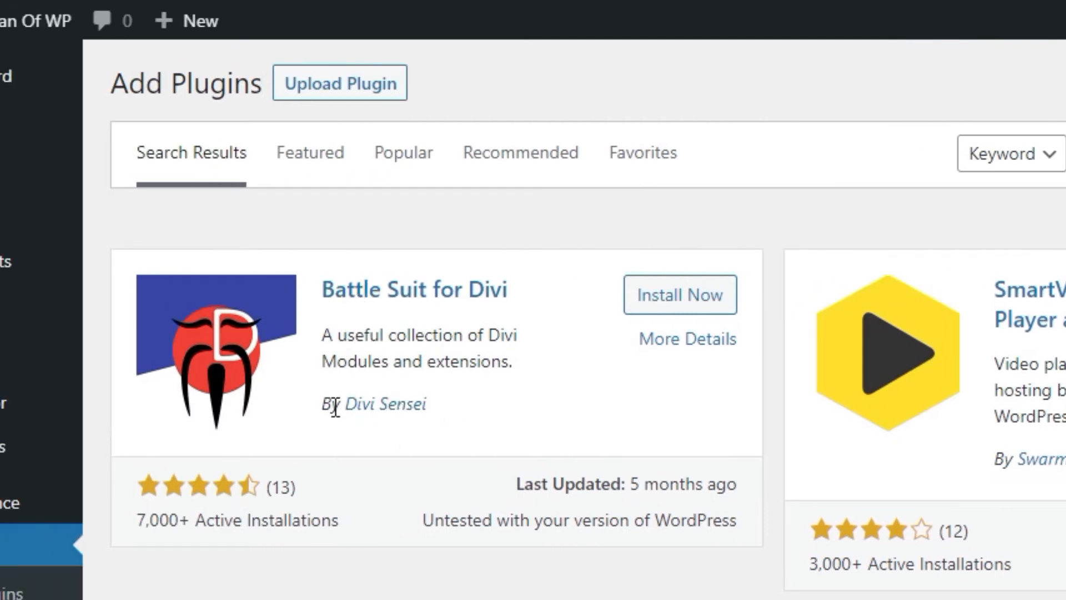
pyautogui.click(668, 300)
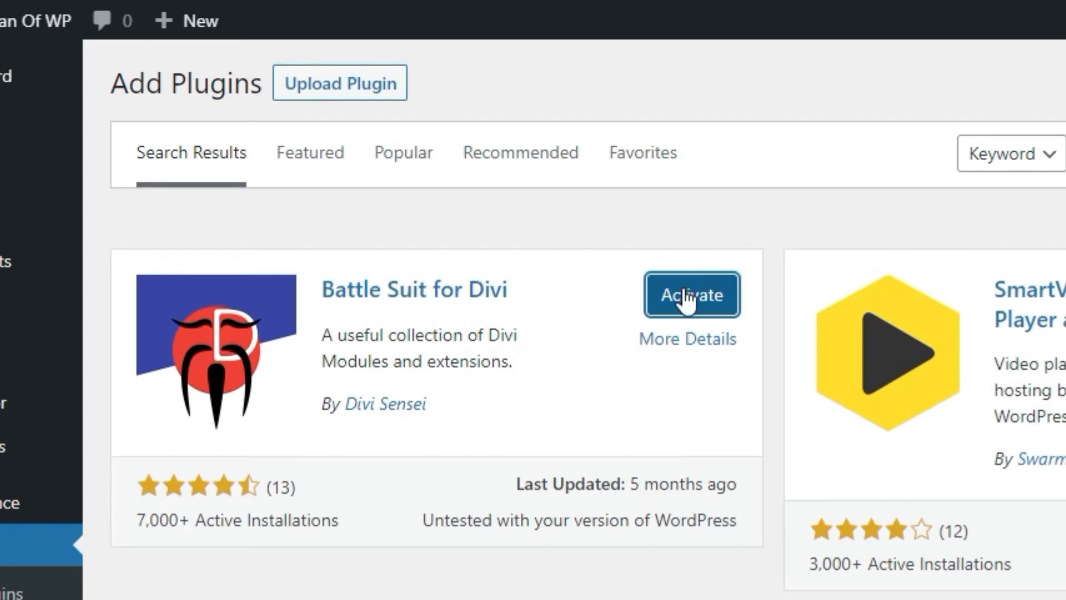
pyautogui.click(689, 300)
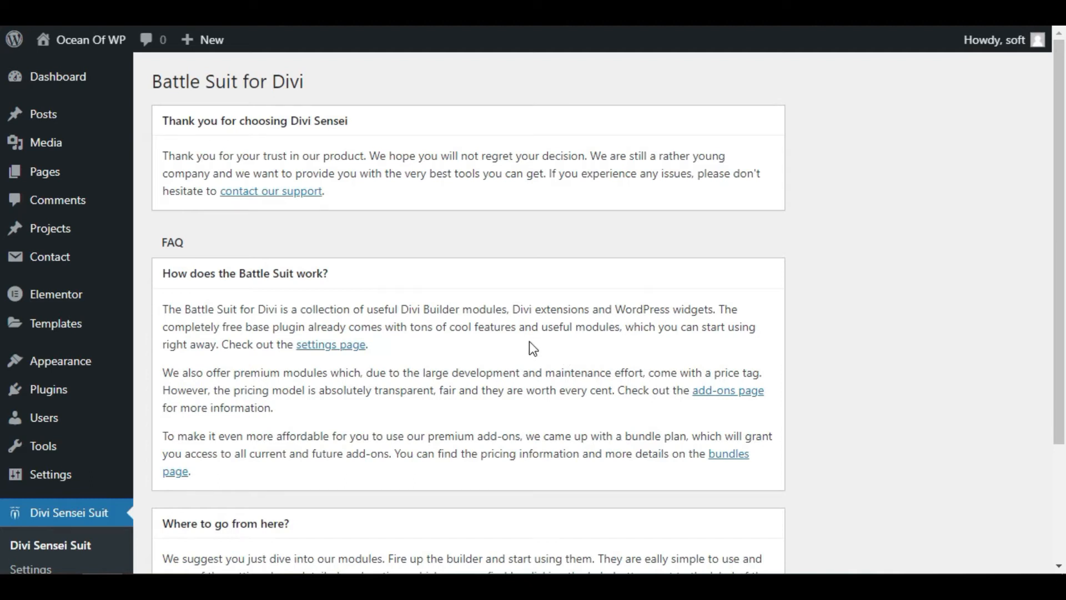
pyautogui.scroll(-3, 530, 342)
pyautogui.scroll(3, 357, 404)
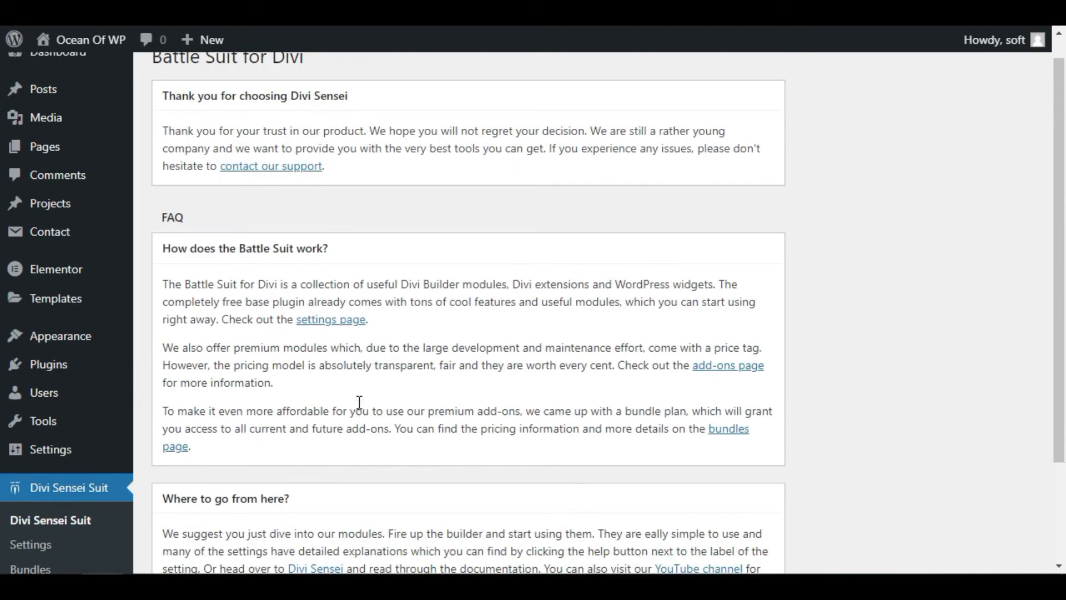
# Create a new post titled "Image" and start building it from scratch with the Divi Builder
pyautogui.moveTo(100, 86)
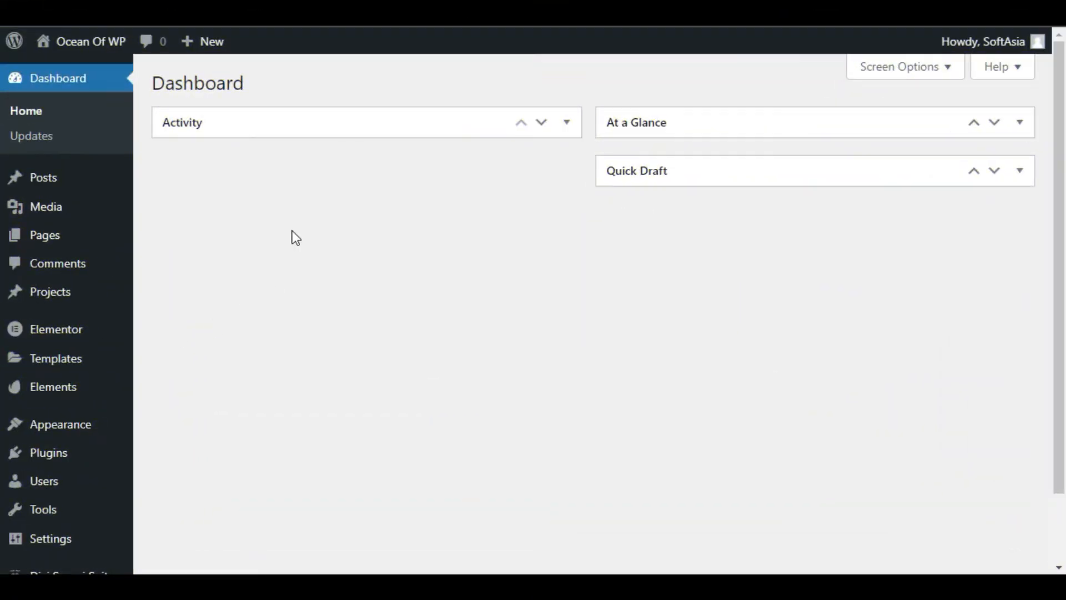
pyautogui.moveTo(43, 174)
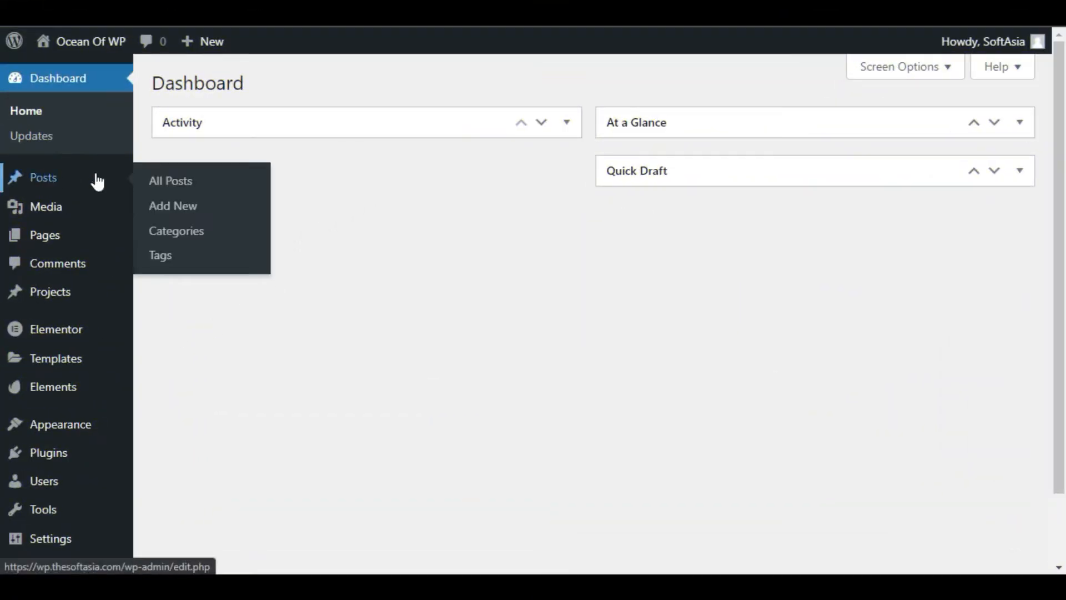
pyautogui.click(190, 208)
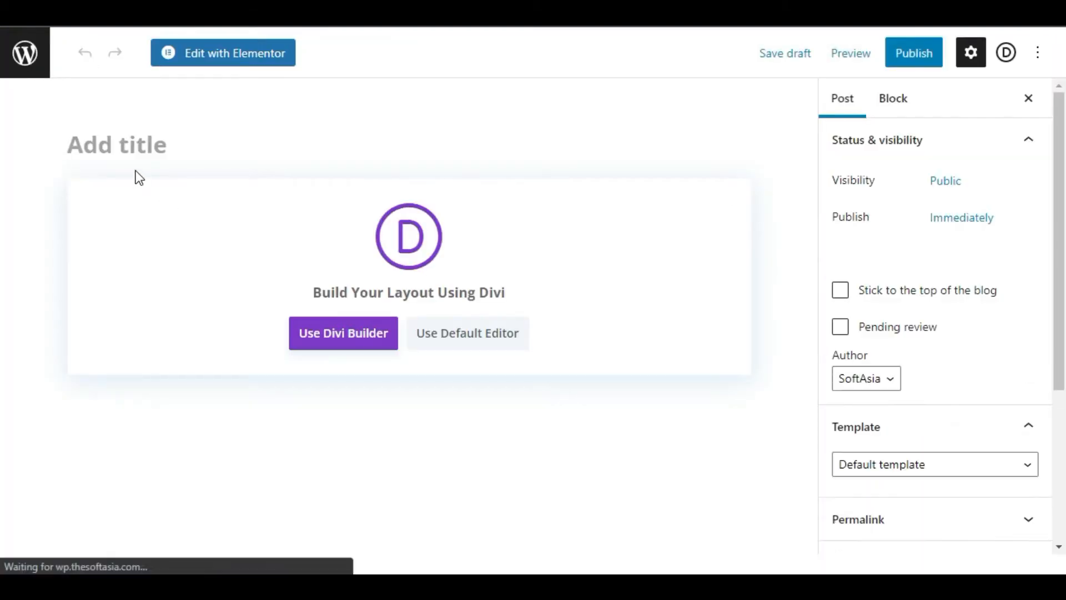
pyautogui.write('Image')
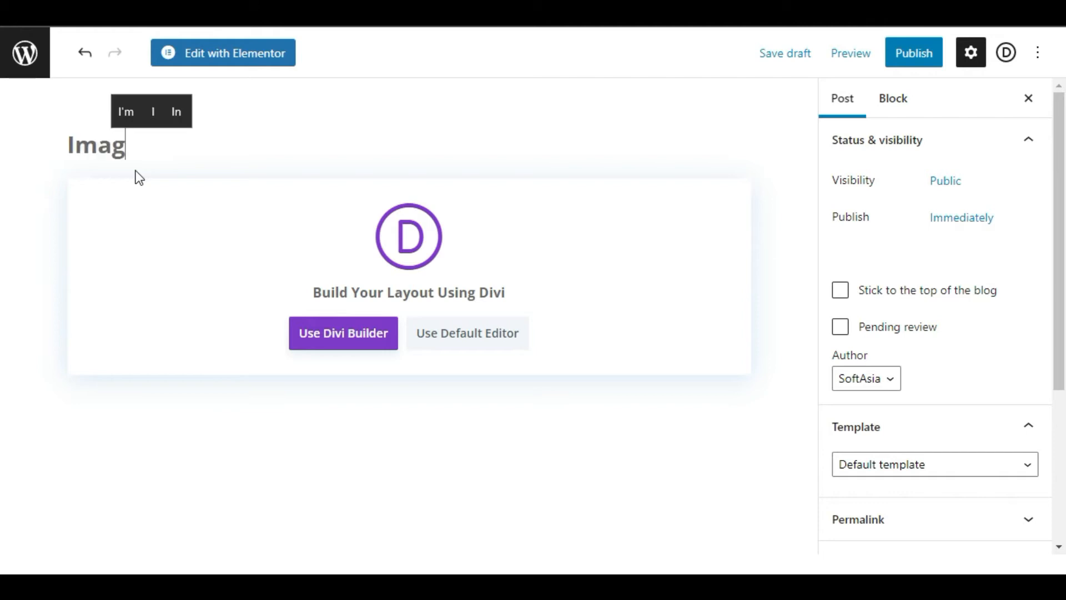
pyautogui.click(349, 340)
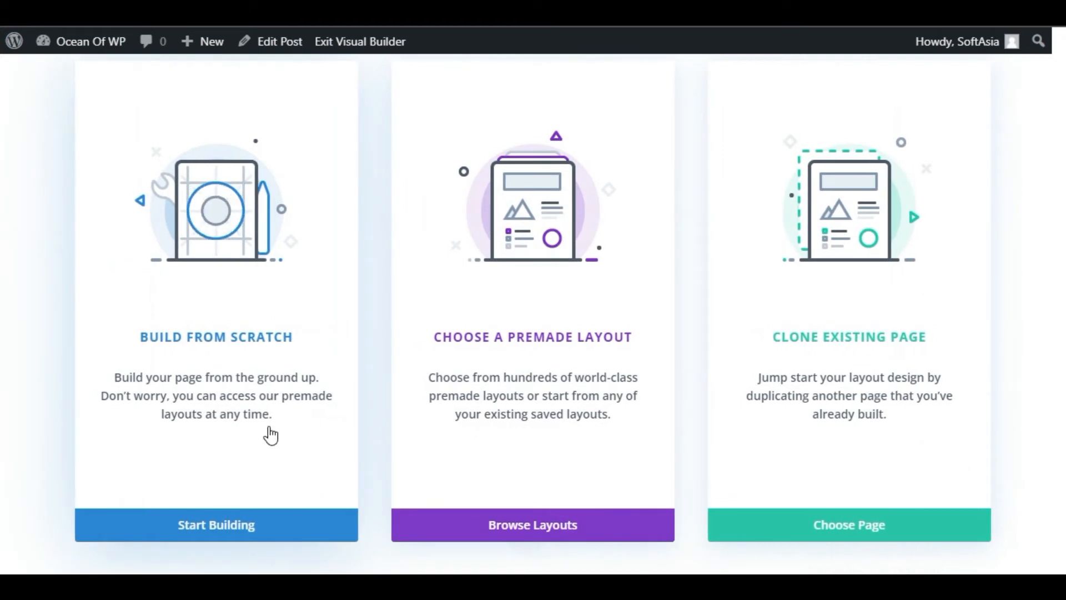
pyautogui.click(257, 534)
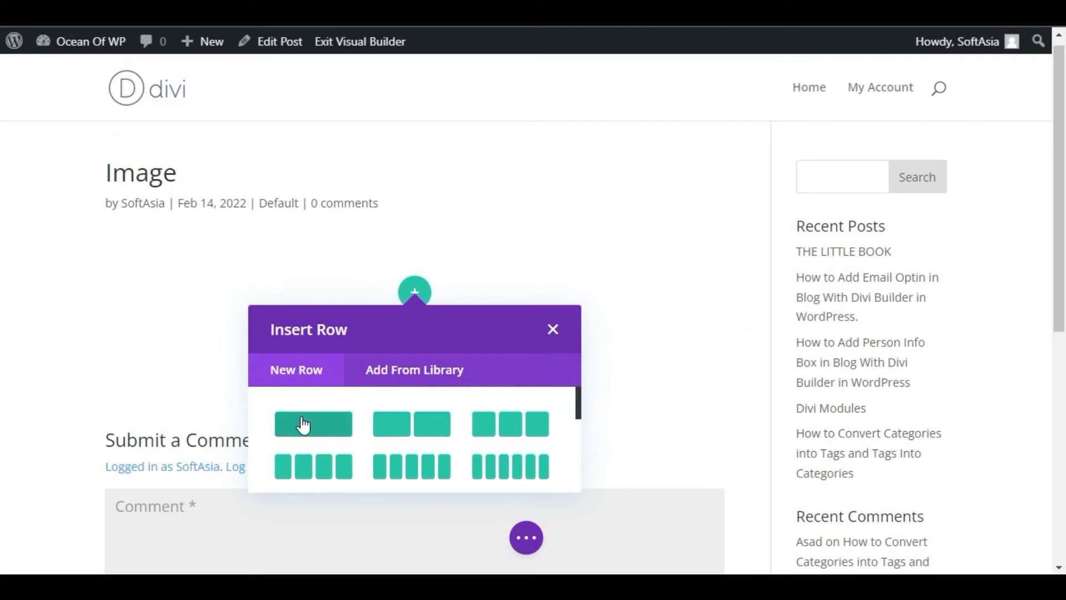
# Insert a single-column row in the post and add a Sensei Transformable Image module to it
pyautogui.click(302, 425)
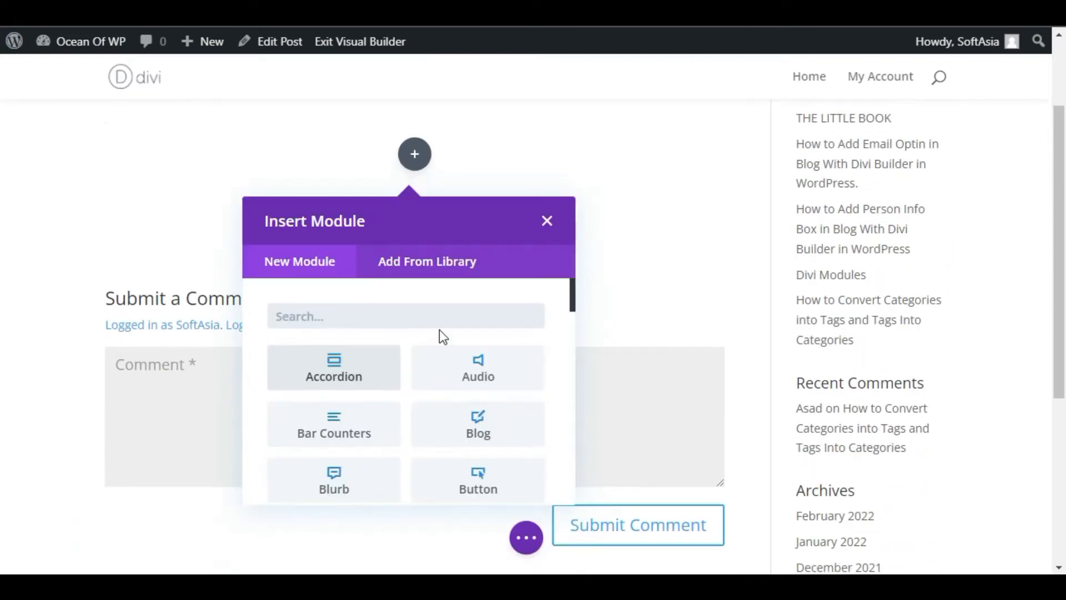
pyautogui.scroll(-10, 353, 380)
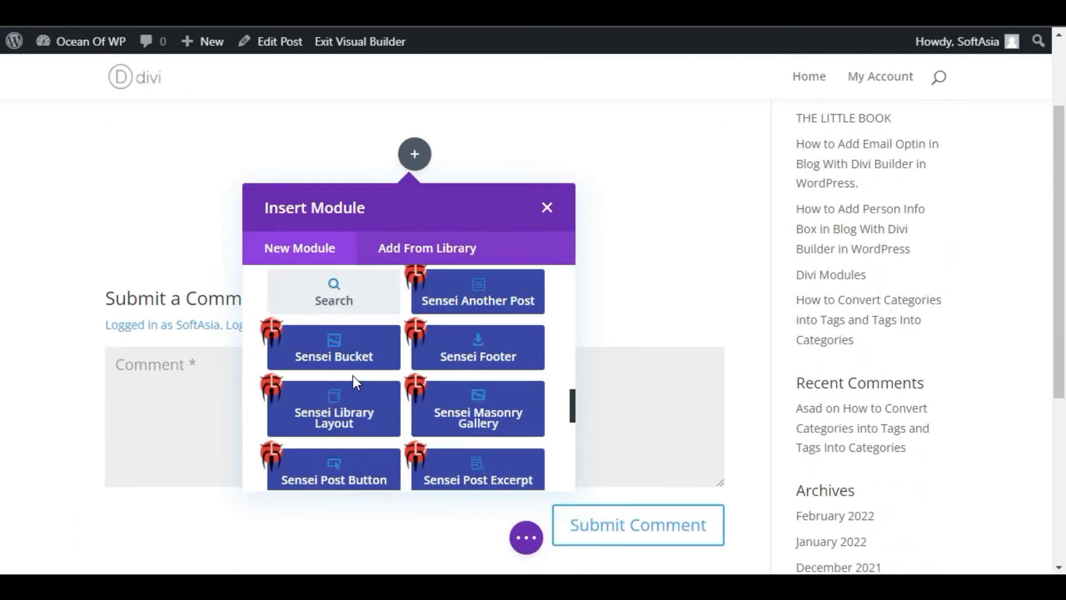
pyautogui.scroll(-5, 352, 376)
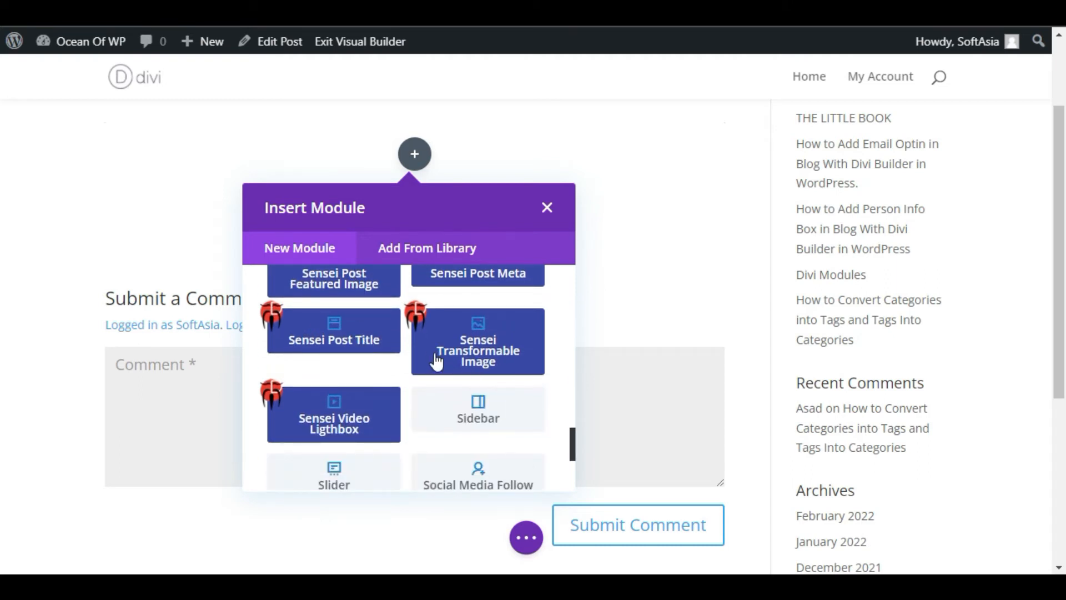
pyautogui.scroll(2, 331, 375)
pyautogui.scroll(-2, 339, 372)
pyautogui.click(461, 340)
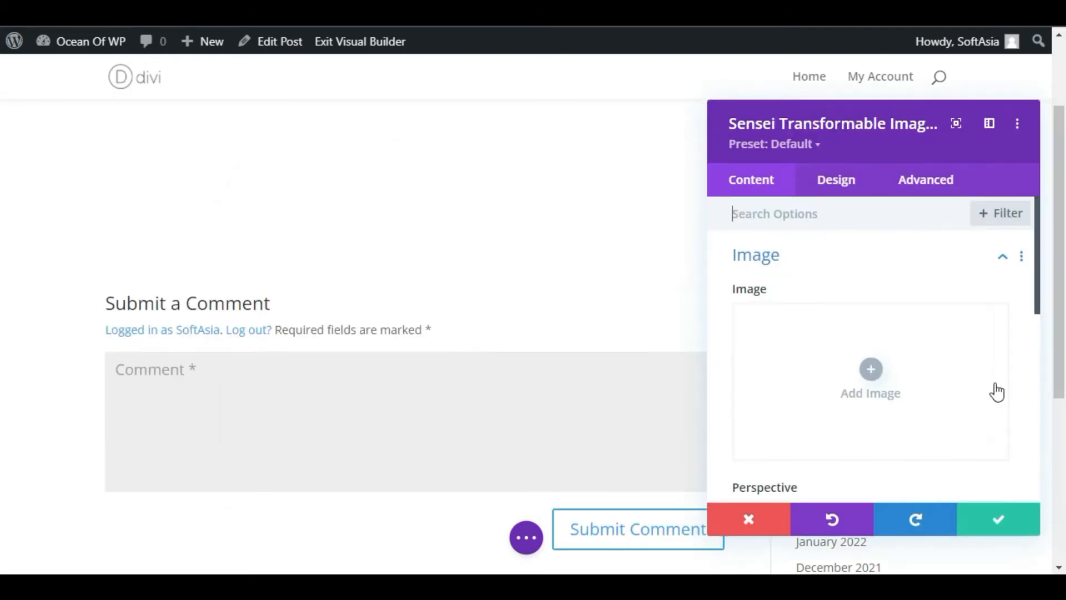
# Load the dark-background portrait of the long-haired woman from the media library into the image module
pyautogui.click(871, 370)
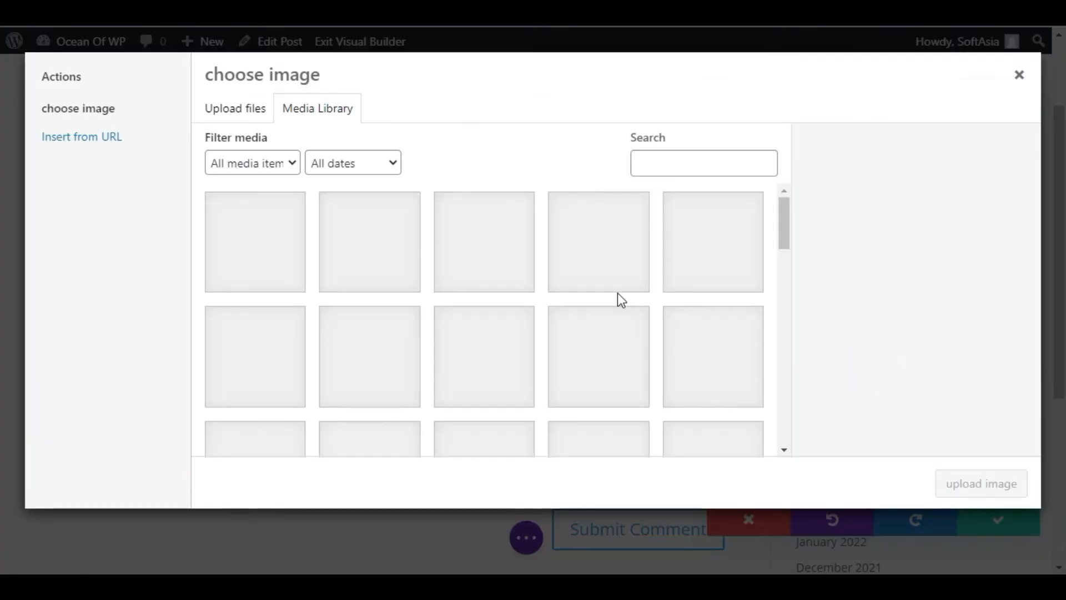
pyautogui.click(332, 240)
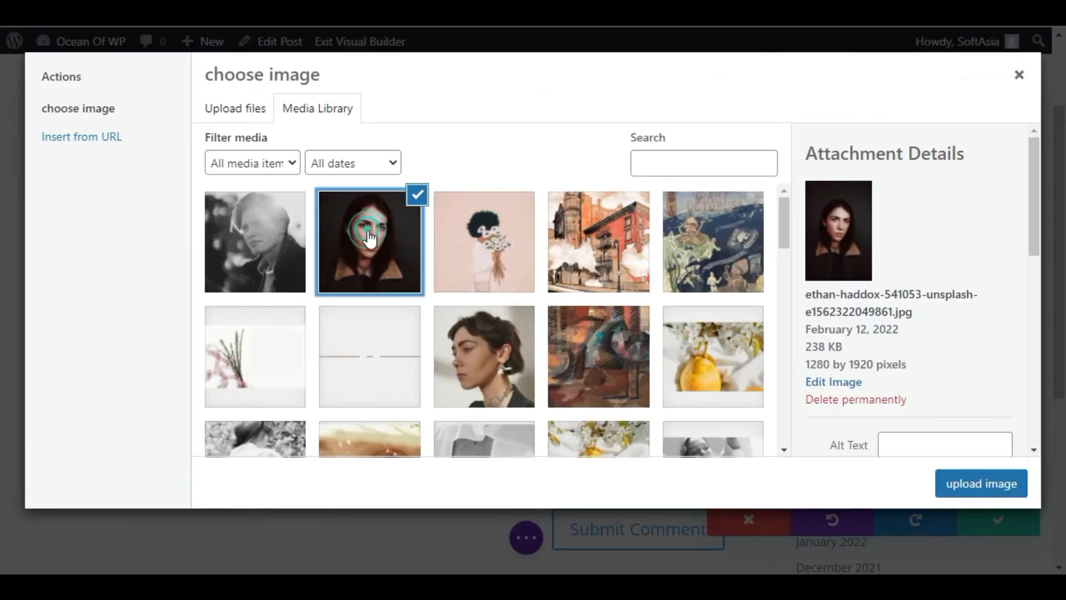
pyautogui.click(995, 488)
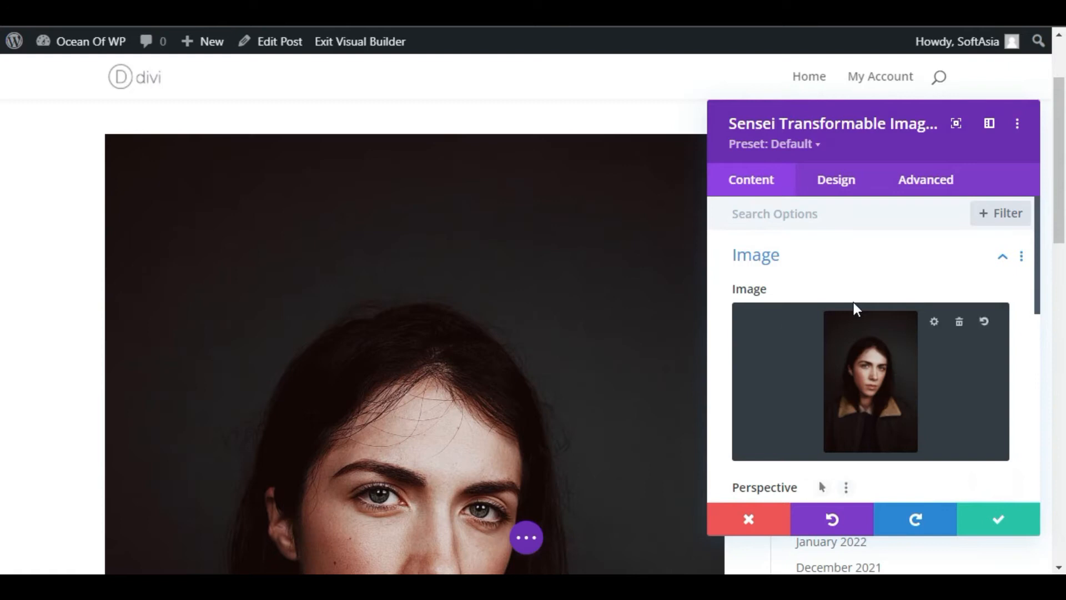
# Set the image module's width to 50% and its module alignment to center
pyautogui.click(838, 182)
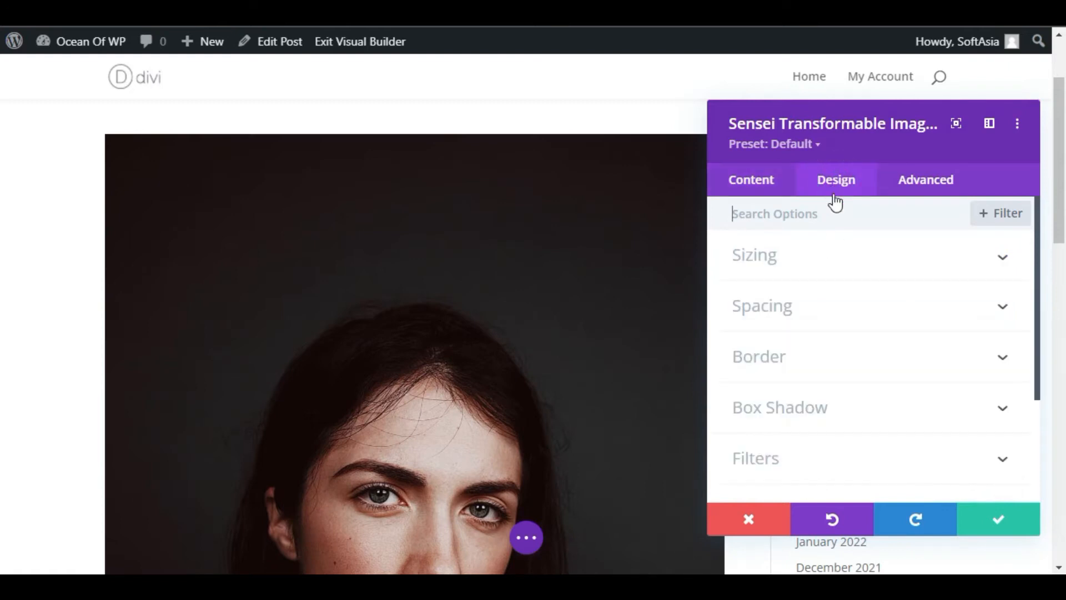
pyautogui.click(804, 269)
pyautogui.scroll(-4, 812, 288)
pyautogui.scroll(4, 857, 314)
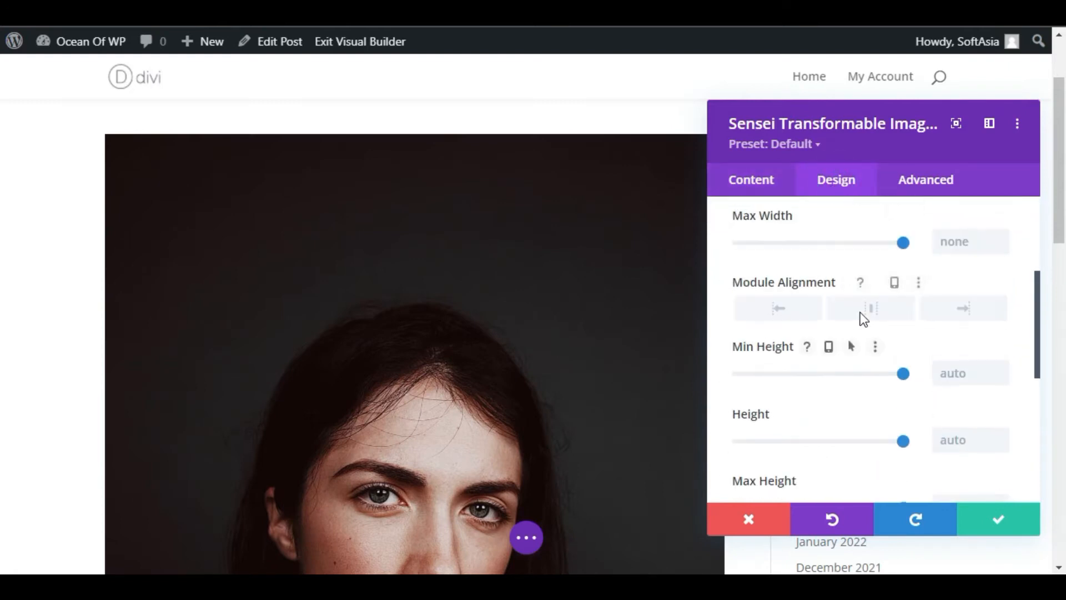
pyautogui.moveTo(904, 316); pyautogui.dragTo(830, 317)
pyautogui.doubleClick(956, 316)
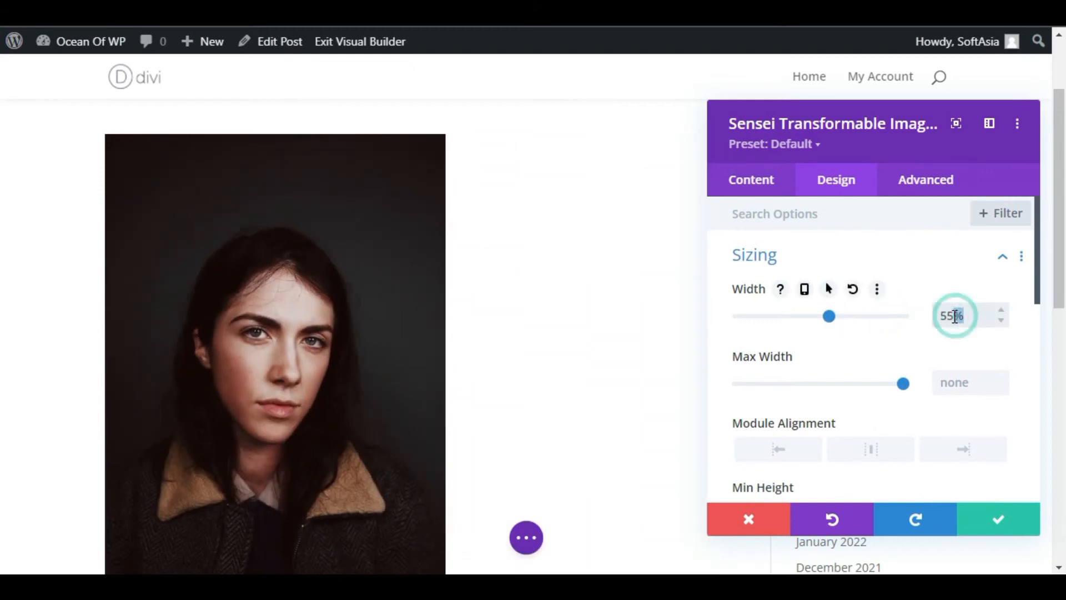
pyautogui.hotkey('ctrl', 'a')
pyautogui.write('50%')
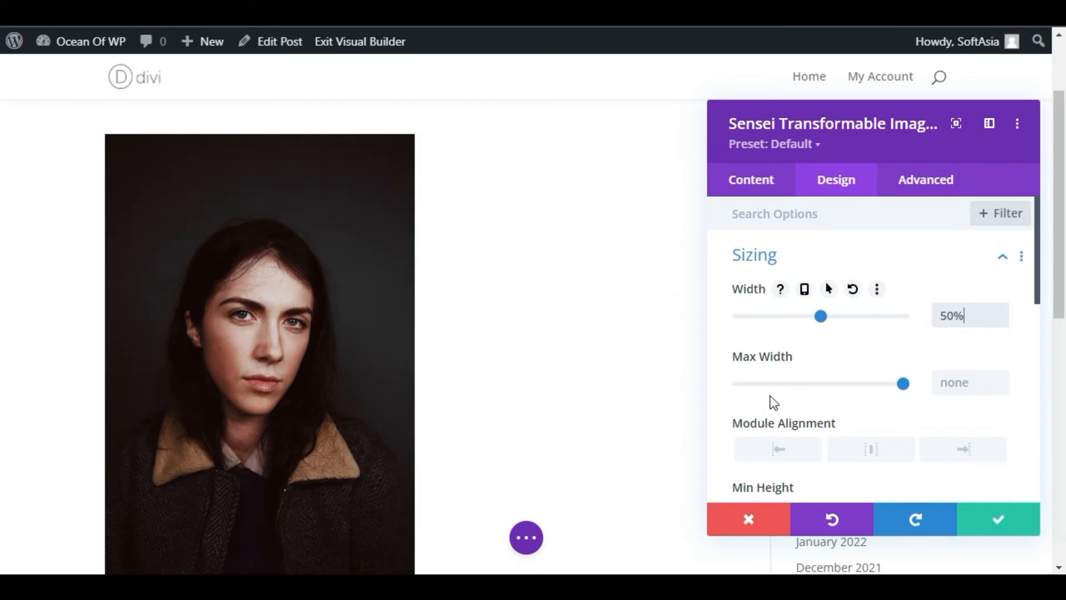
pyautogui.scroll(-2, 777, 389)
pyautogui.click(872, 338)
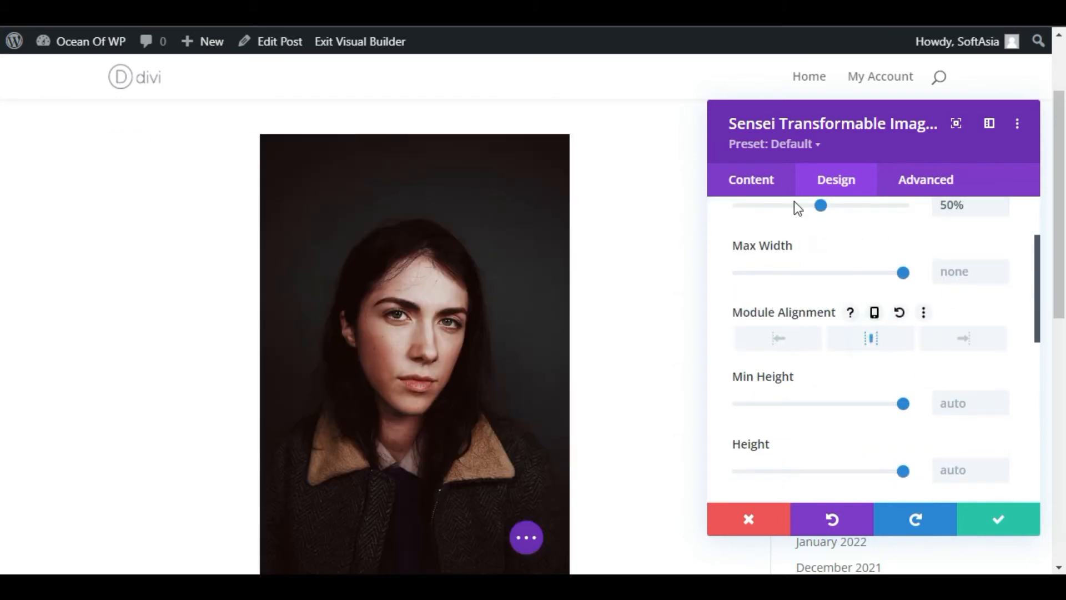
# Set the image's Rotate x value to 45deg in the module's image content settings
pyautogui.click(742, 177)
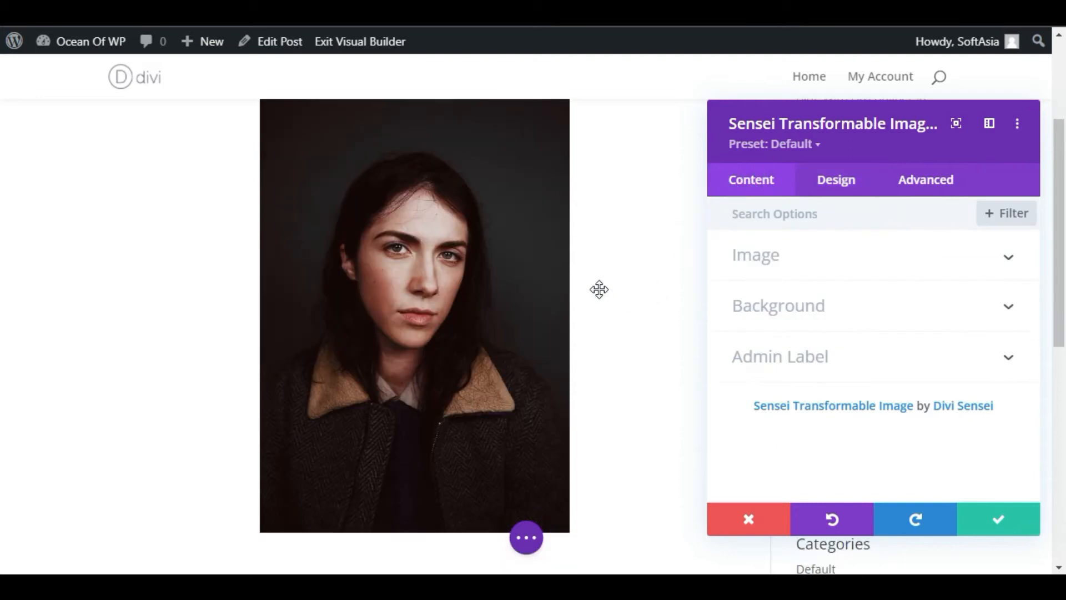
pyautogui.click(797, 255)
pyautogui.scroll(-5, 783, 369)
pyautogui.scroll(-1, 782, 369)
pyautogui.click(740, 221)
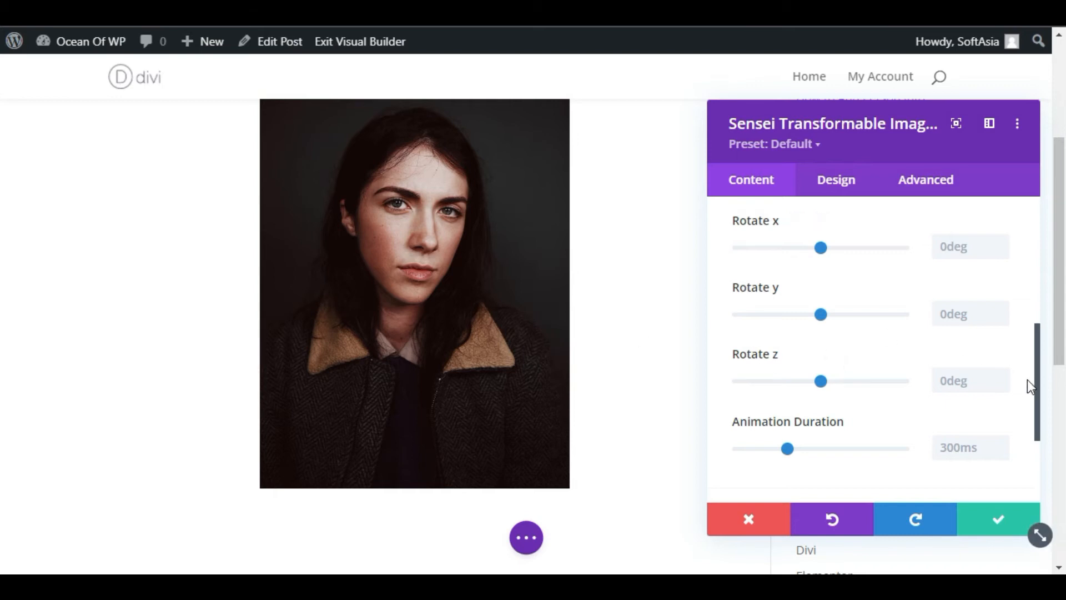
pyautogui.moveTo(1038, 382); pyautogui.dragTo(1034, 361)
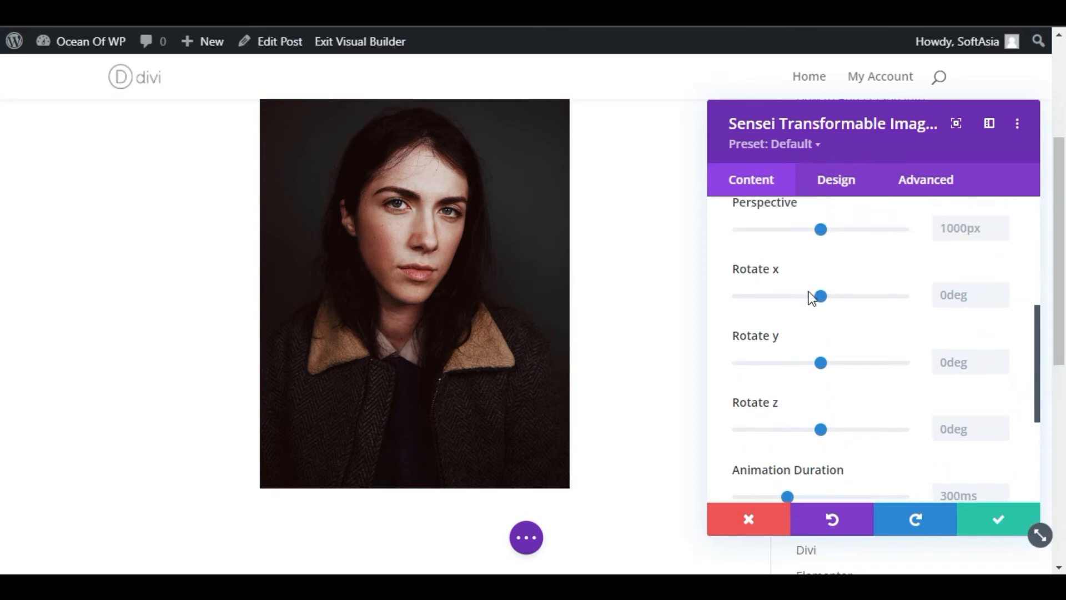
pyautogui.moveTo(824, 296); pyautogui.dragTo(864, 297)
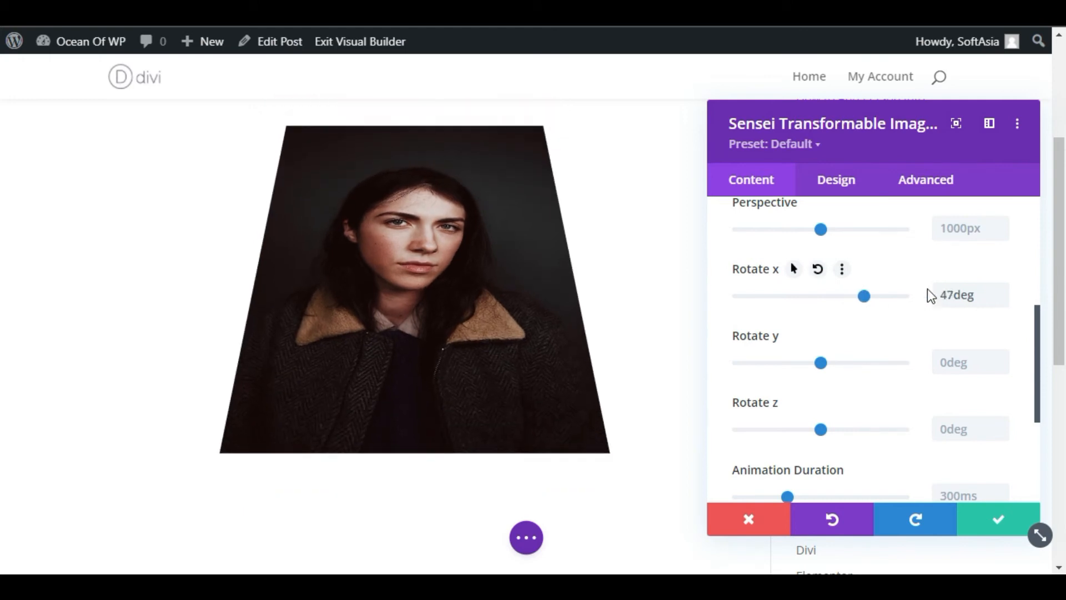
pyautogui.click(1001, 300)
pyautogui.click(1001, 300)
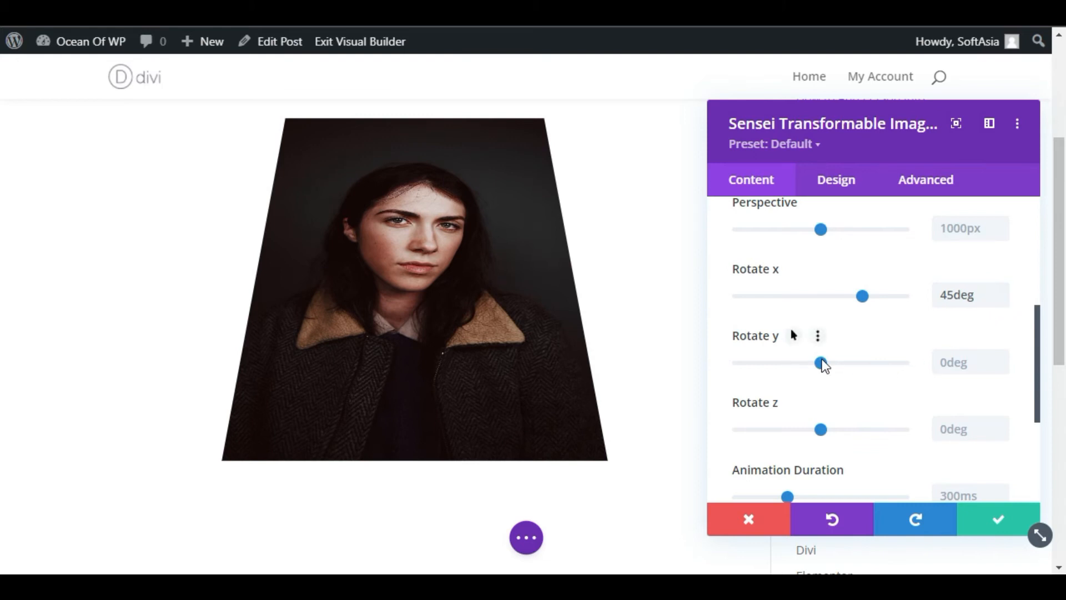
# Set the image's Rotate y value to -45deg
pyautogui.moveTo(822, 363); pyautogui.dragTo(781, 364)
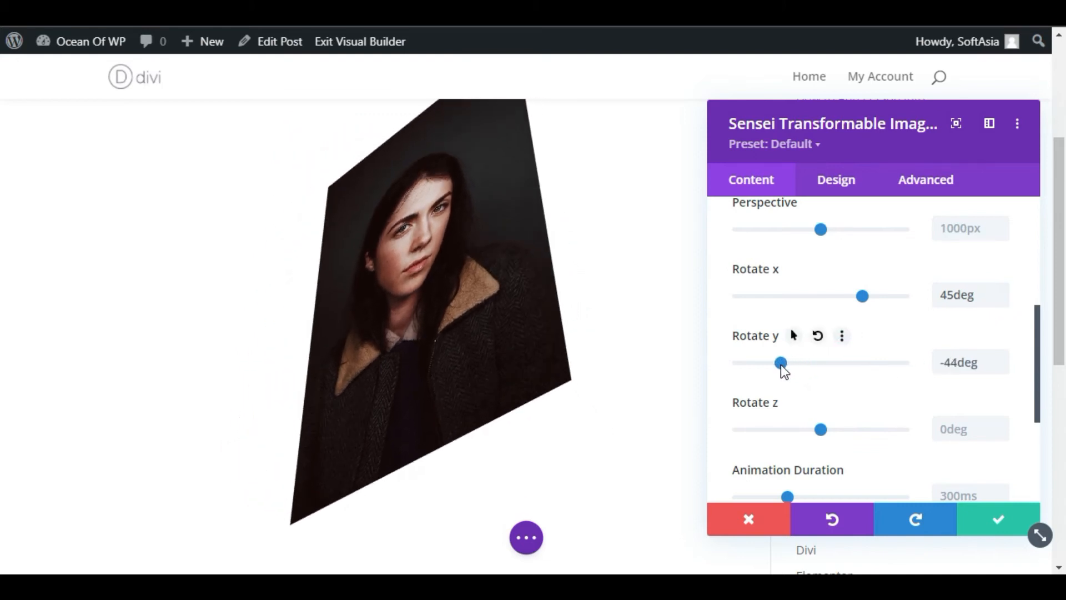
pyautogui.click(953, 360)
pyautogui.click(1001, 367)
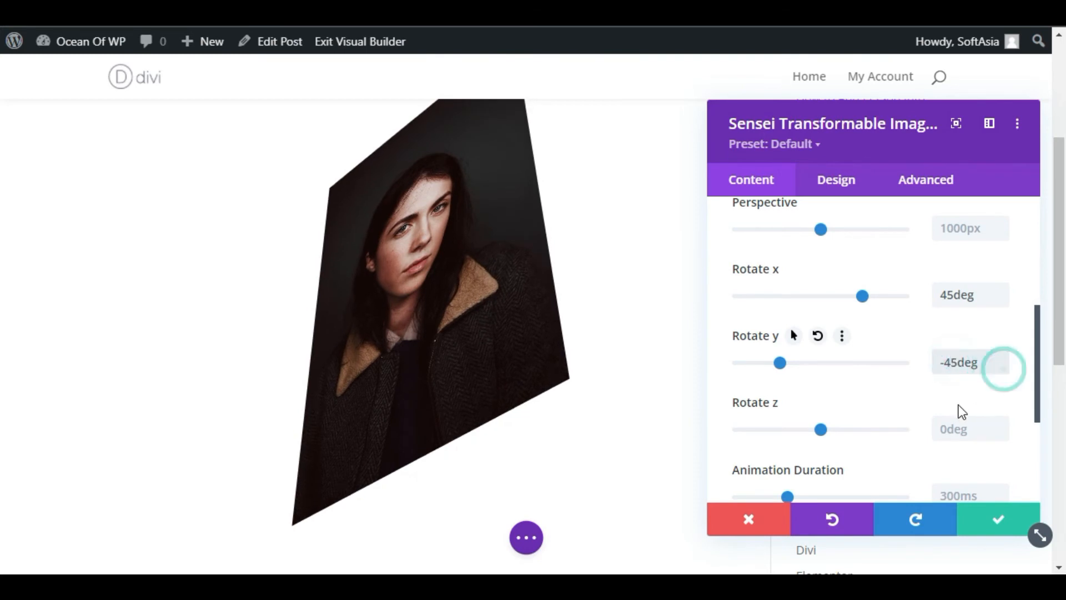
# Set the image's Rotate z value to 45deg
pyautogui.scroll(-2, 907, 391)
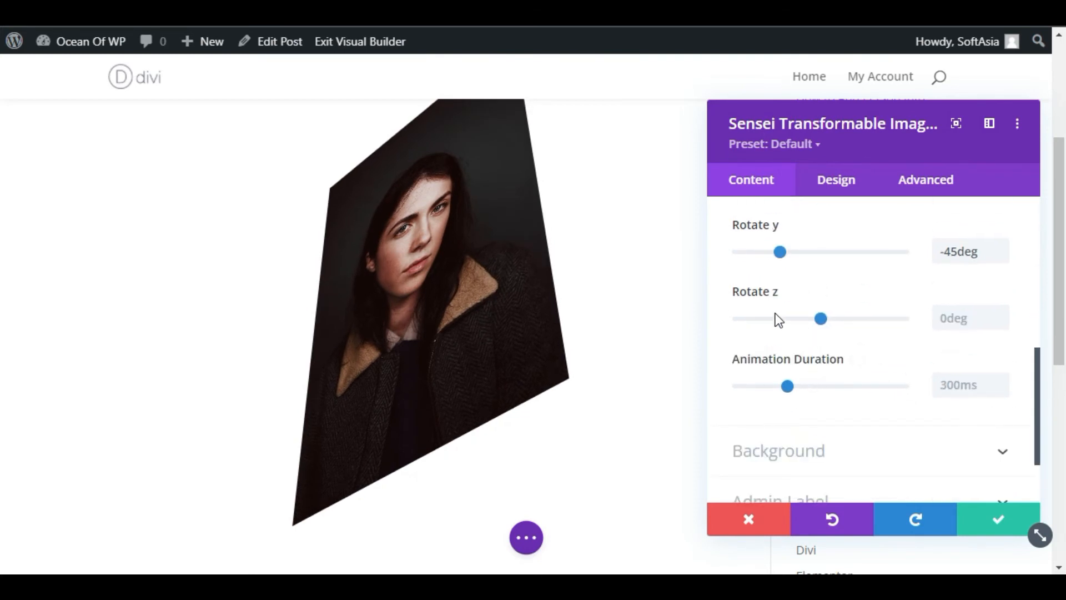
pyautogui.moveTo(824, 318); pyautogui.dragTo(859, 315)
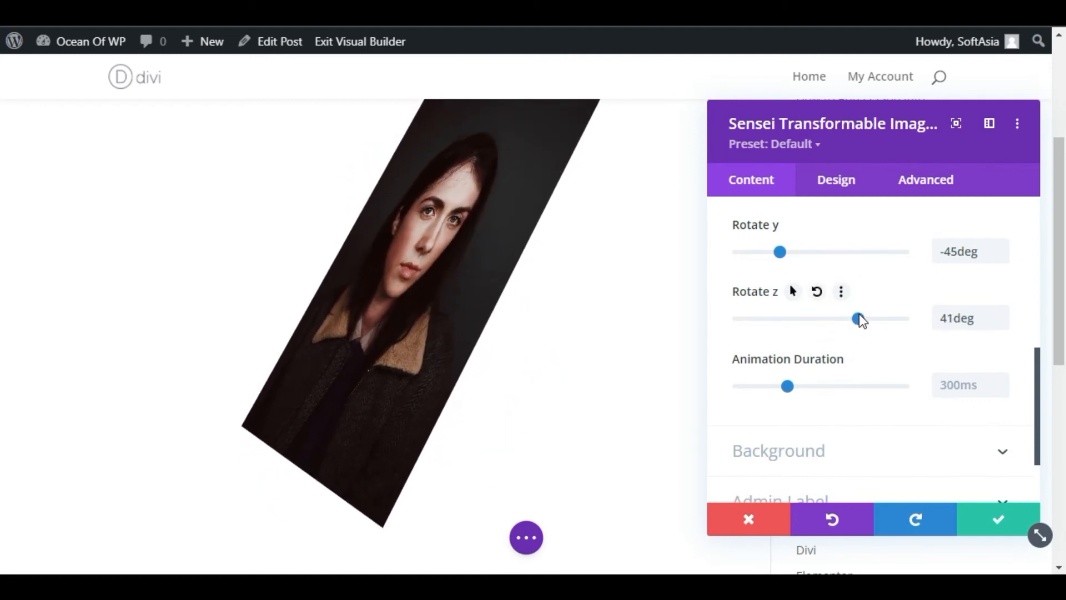
pyautogui.click(1000, 312)
pyautogui.click(1000, 313)
pyautogui.click(1000, 313)
pyautogui.click(1000, 313)
pyautogui.click(1000, 313)
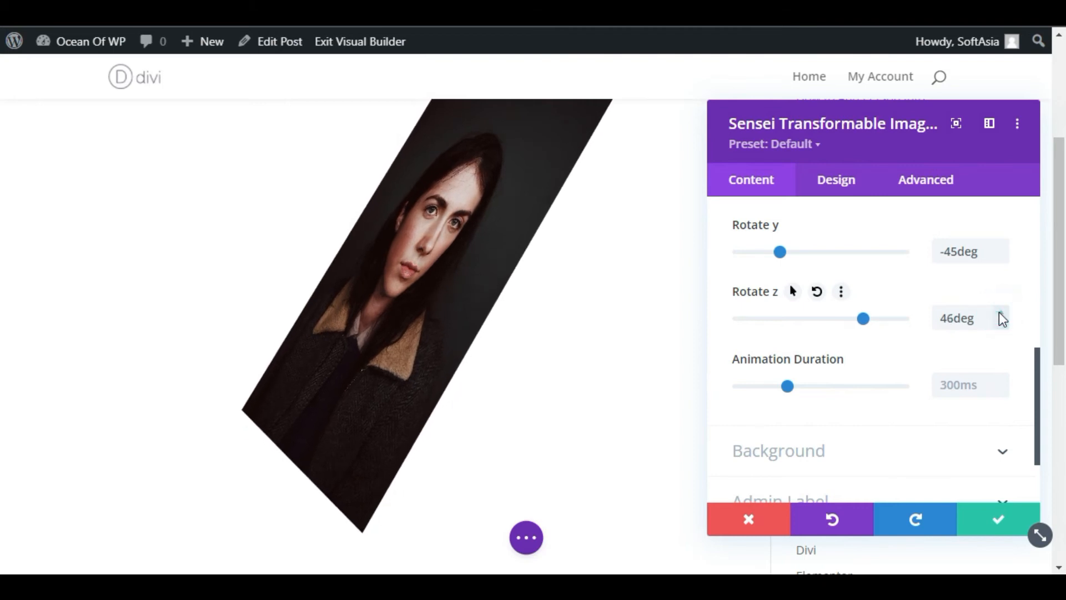
pyautogui.click(1003, 321)
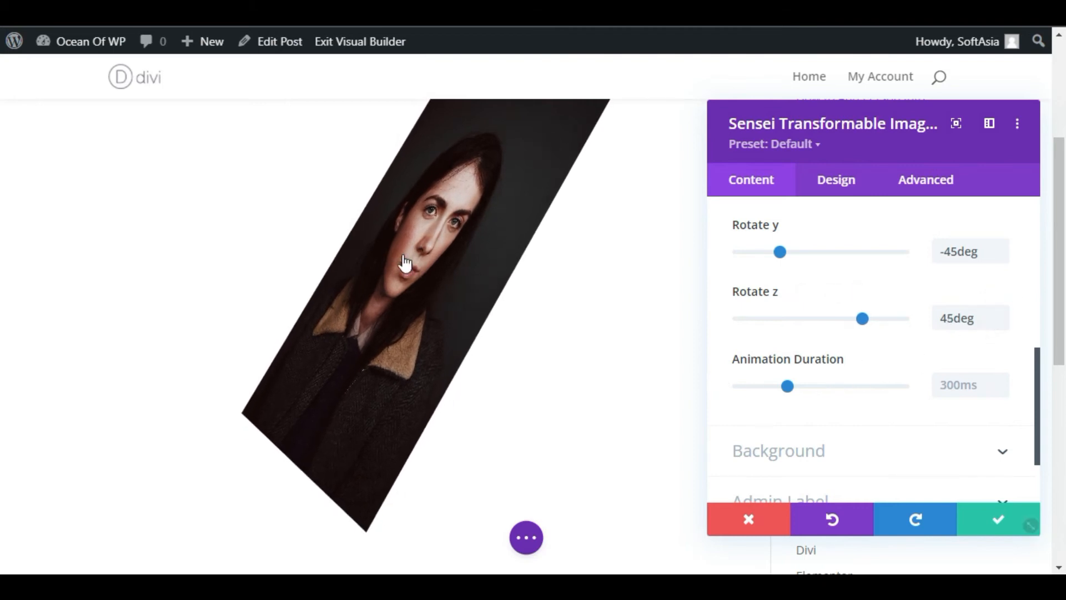
# Set the transformable image's Animation Duration to 500ms
pyautogui.scroll(-2, 538, 304)
pyautogui.moveTo(788, 389); pyautogui.dragTo(811, 388)
pyautogui.click(1002, 380)
# Adjust the image's rotation to 34deg on x, -30deg on y and 14deg on z, and save the module settings
pyautogui.scroll(2, 870, 330)
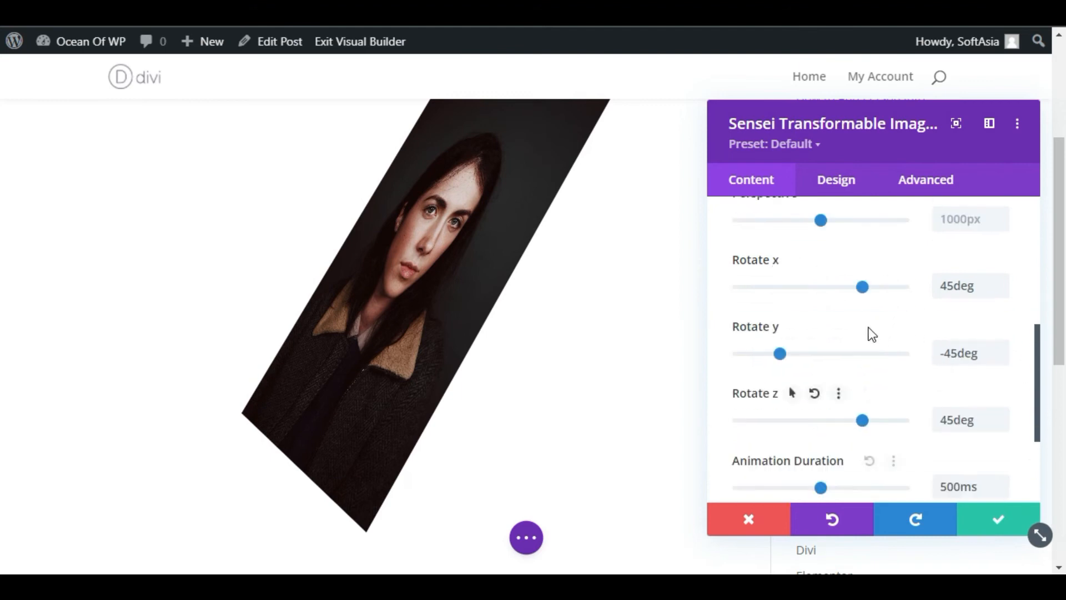
pyautogui.moveTo(865, 434); pyautogui.dragTo(838, 435)
pyautogui.scroll(2, 852, 410)
pyautogui.scroll(-2, 854, 393)
pyautogui.moveTo(782, 365); pyautogui.dragTo(794, 372)
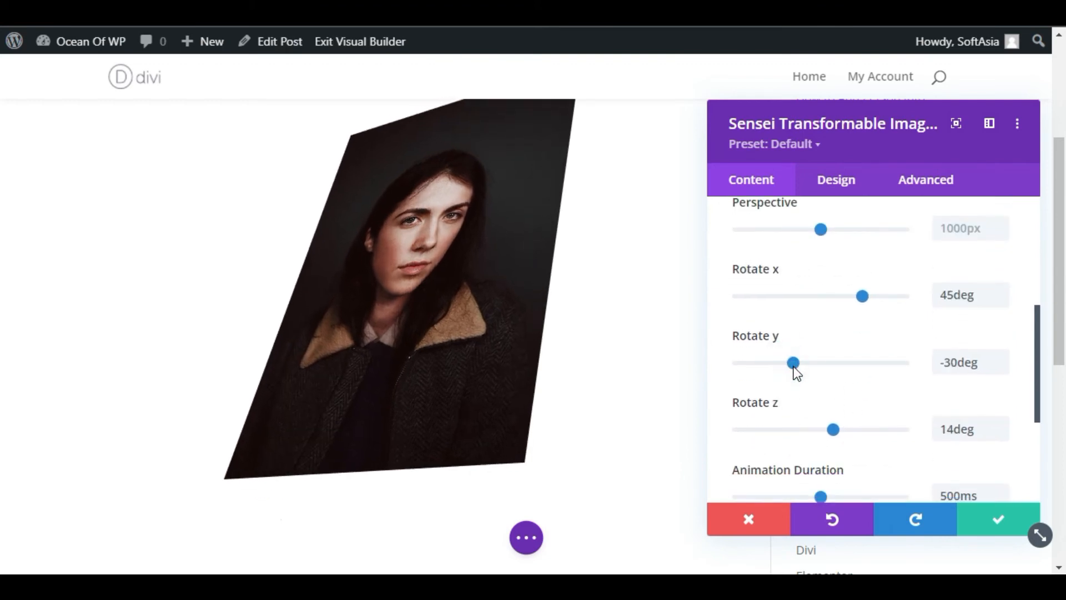
pyautogui.moveTo(868, 297); pyautogui.dragTo(854, 304)
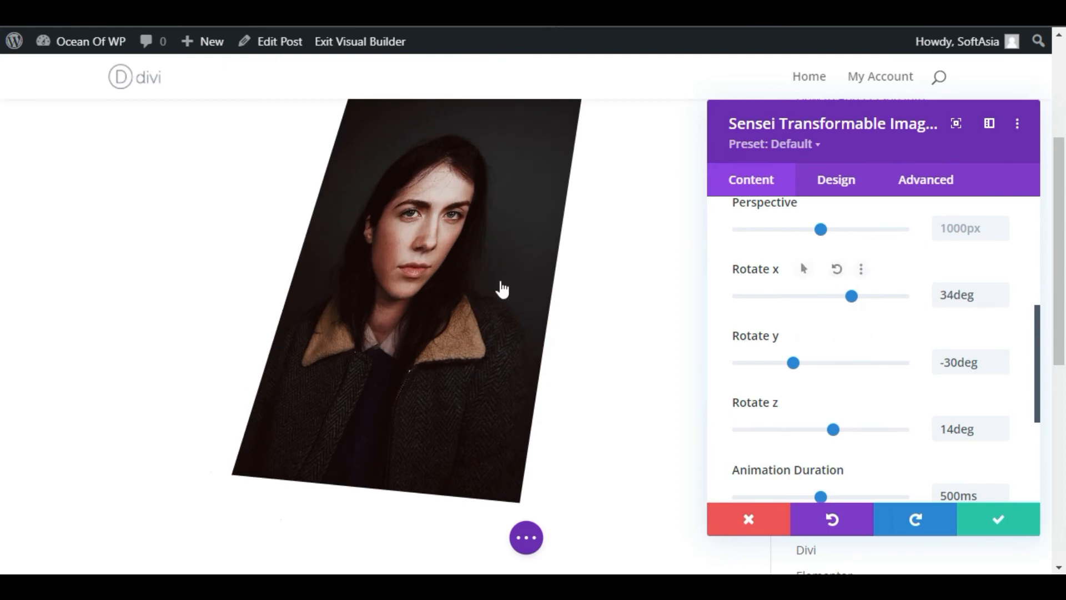
pyautogui.click(992, 519)
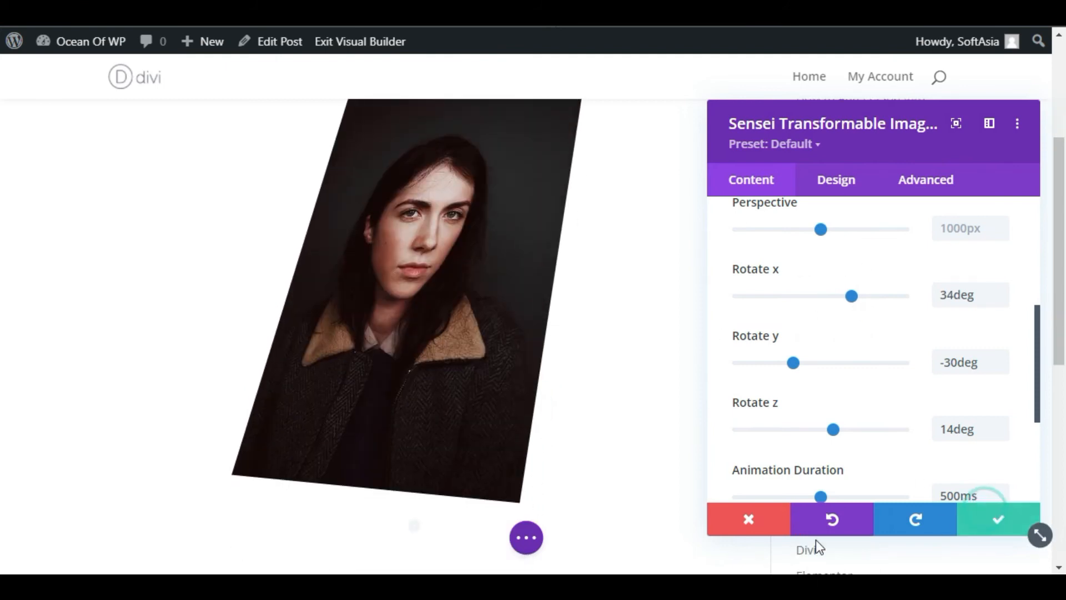
# Save the post and exit the visual builder to view the transformed image on the live page
pyautogui.click(527, 536)
pyautogui.click(1006, 546)
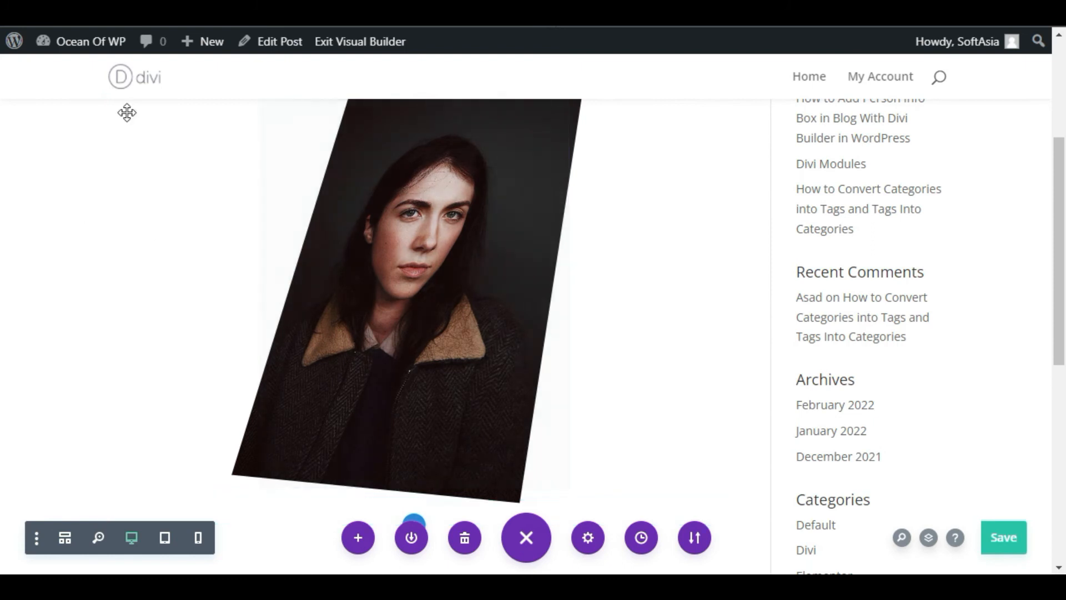
pyautogui.click(371, 40)
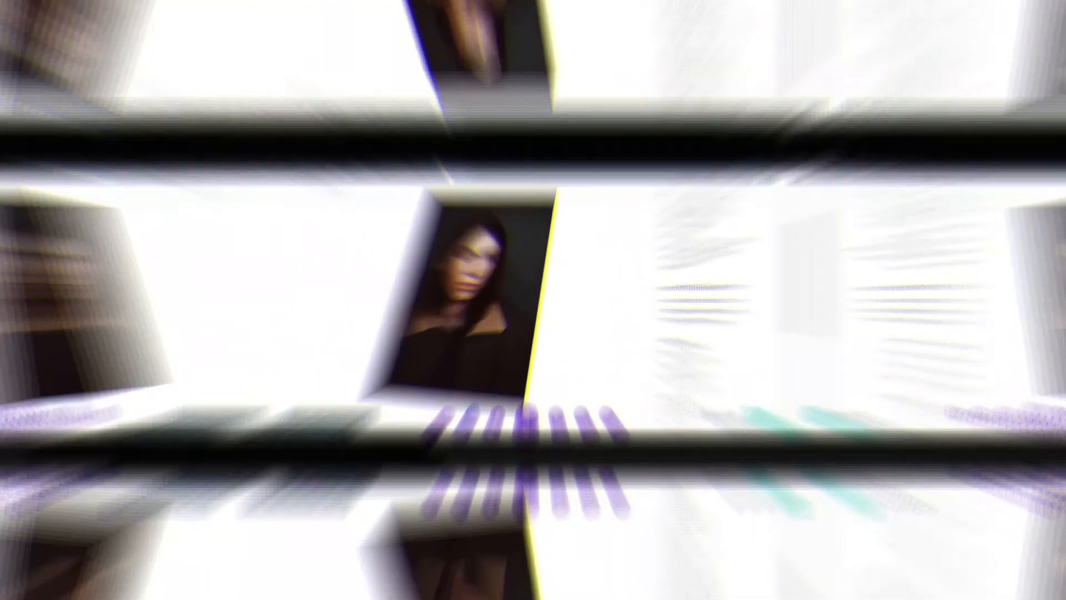
pyautogui.scroll(-4, 21, 417)
pyautogui.scroll(2, 22, 417)
pyautogui.scroll(-2, 26, 416)
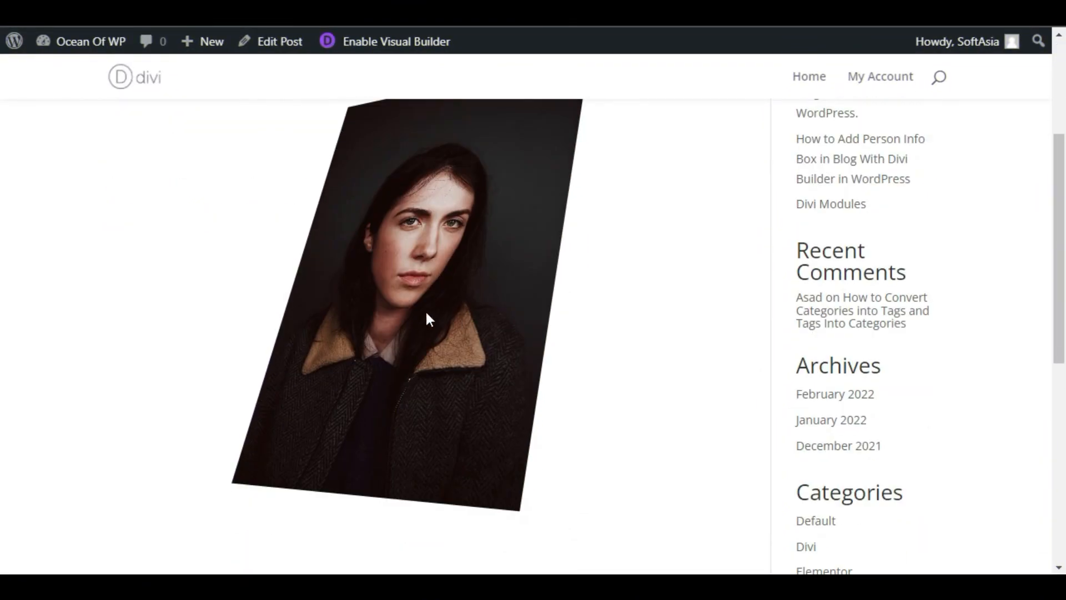
pyautogui.scroll(2, 425, 312)
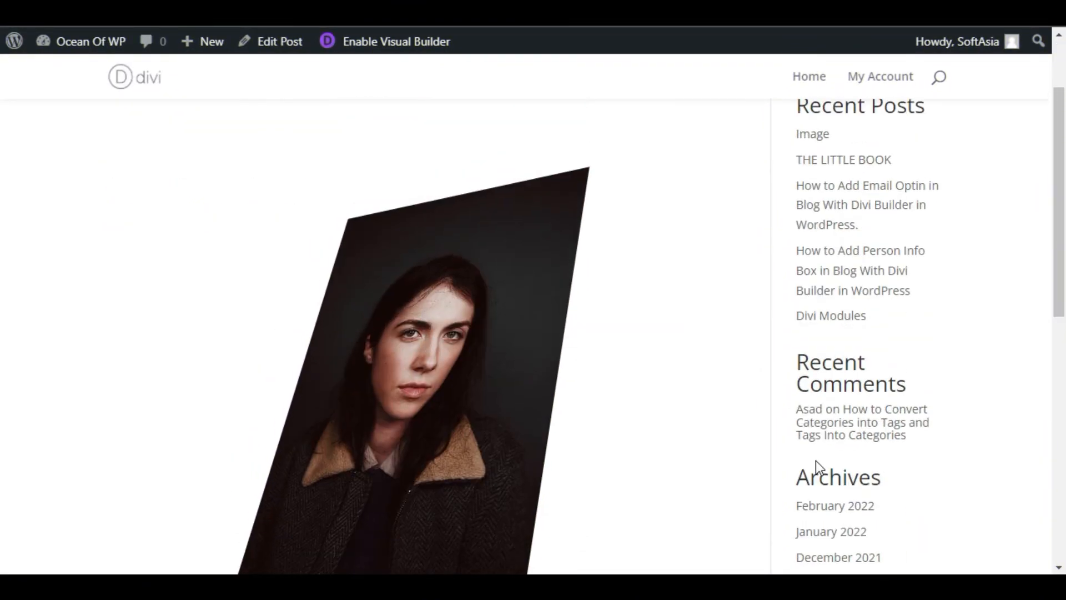
pyautogui.scroll(-2, 666, 430)
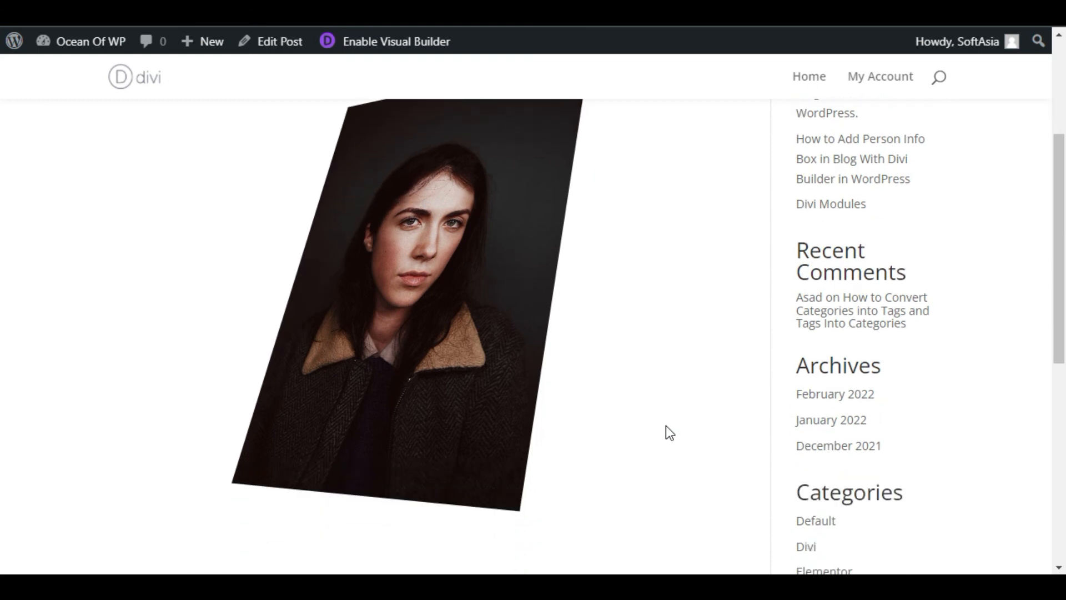